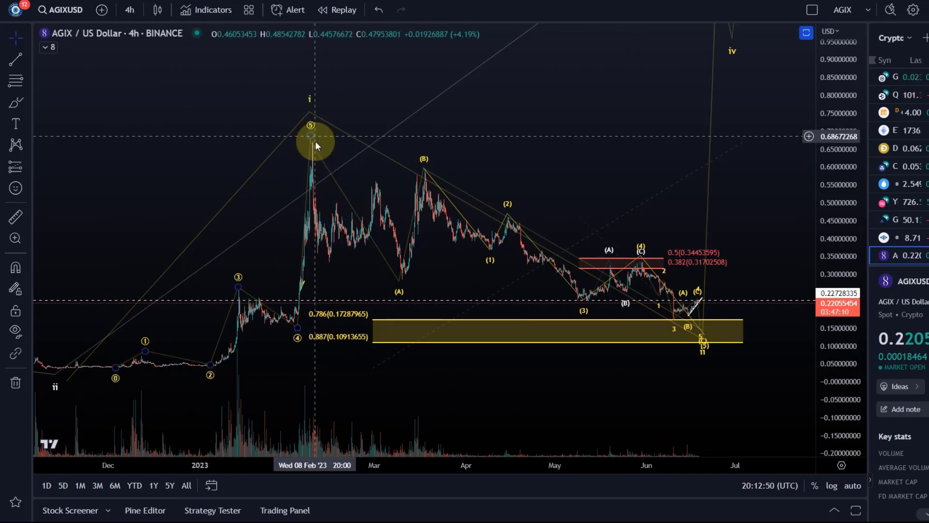
# Zoom into February–June and stretch the price scale to enlarge the yellow Fibonacci zone and red box.
pyautogui.scroll(2, 297, 130)
pyautogui.scroll(1, 290, 133)
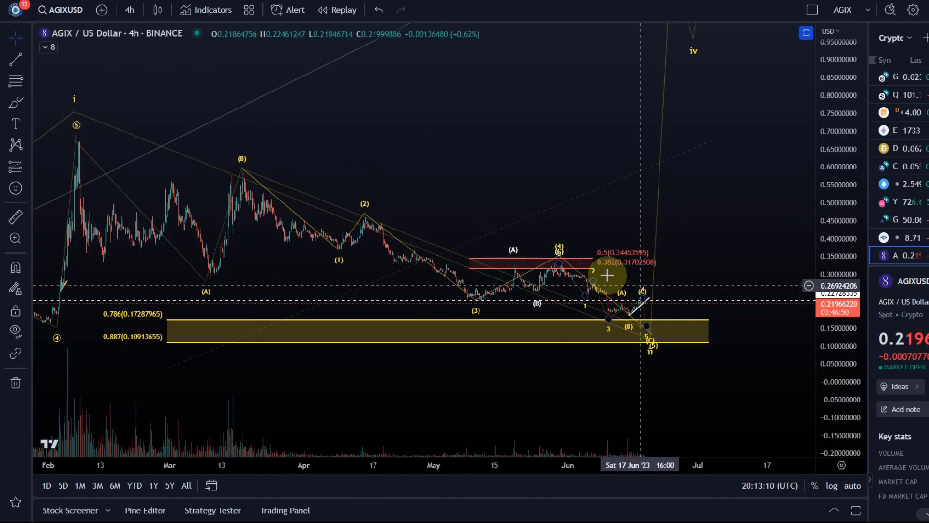
pyautogui.moveTo(817, 315); pyautogui.dragTo(781, 123)
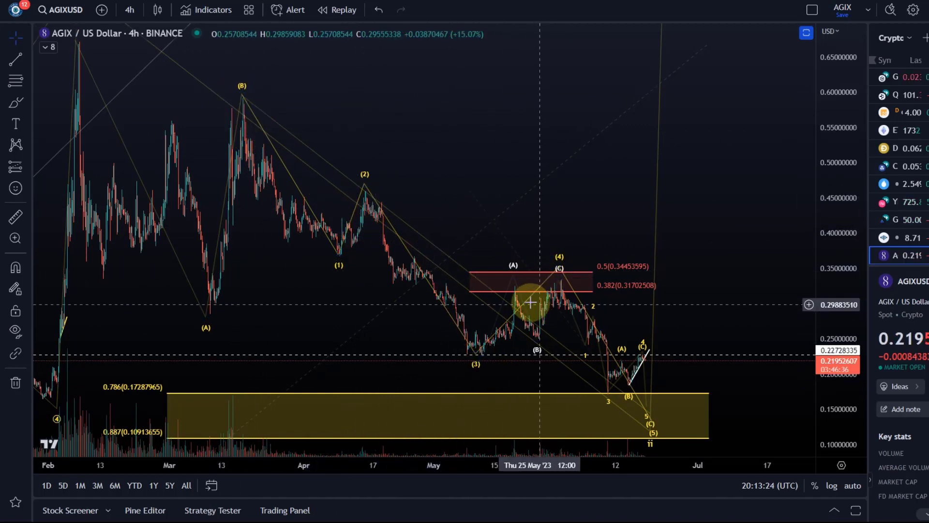
# Zoom and stretch the view to a close-up of May–June showing the 0.382–0.5 box and rising wedge.
pyautogui.scroll(3, 523, 307)
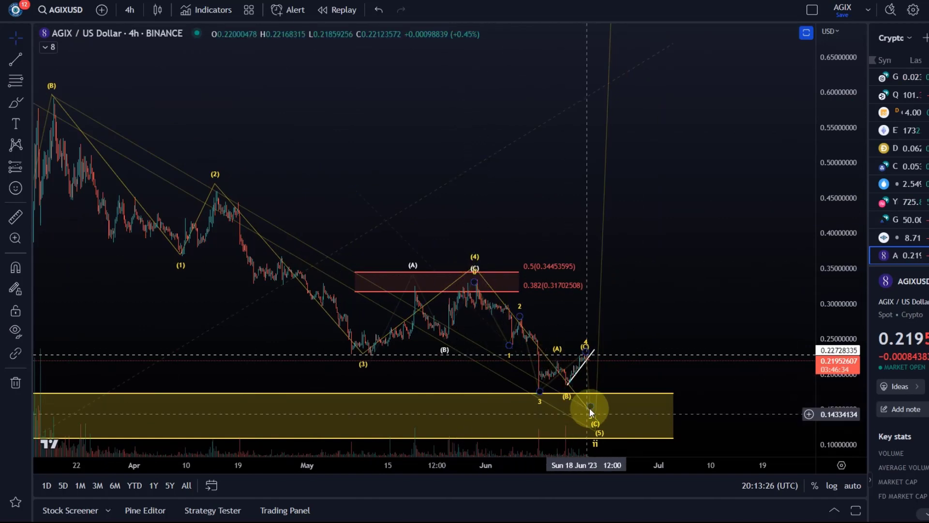
pyautogui.scroll(-4, 586, 407)
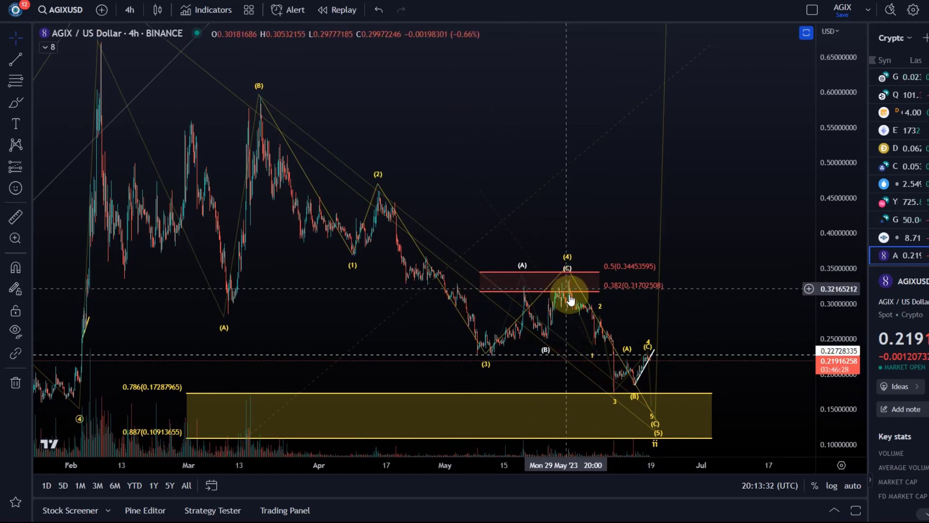
pyautogui.scroll(1, 564, 288)
pyautogui.scroll(1, 564, 289)
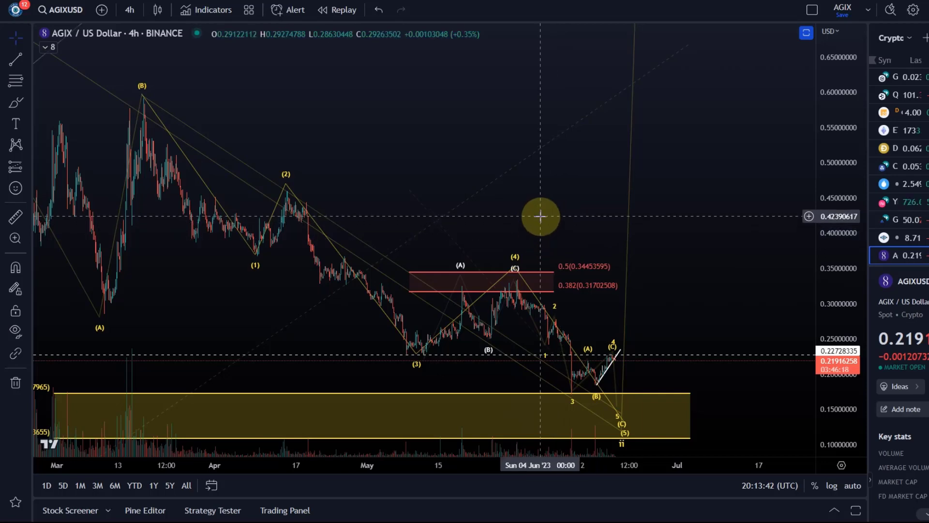
pyautogui.scroll(-3, 544, 226)
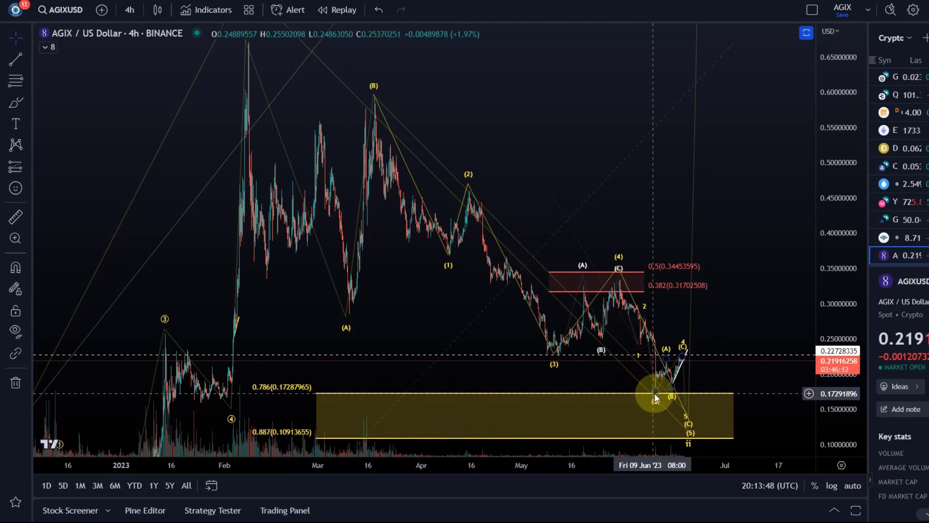
pyautogui.scroll(5, 676, 328)
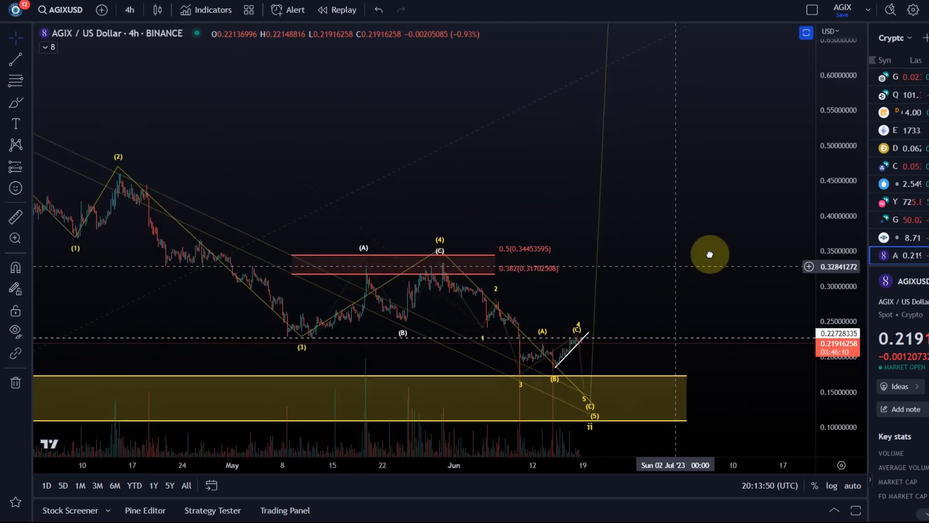
pyautogui.moveTo(818, 370); pyautogui.dragTo(819, 191)
pyautogui.moveTo(646, 378); pyautogui.dragTo(711, 228)
pyautogui.scroll(3, 712, 227)
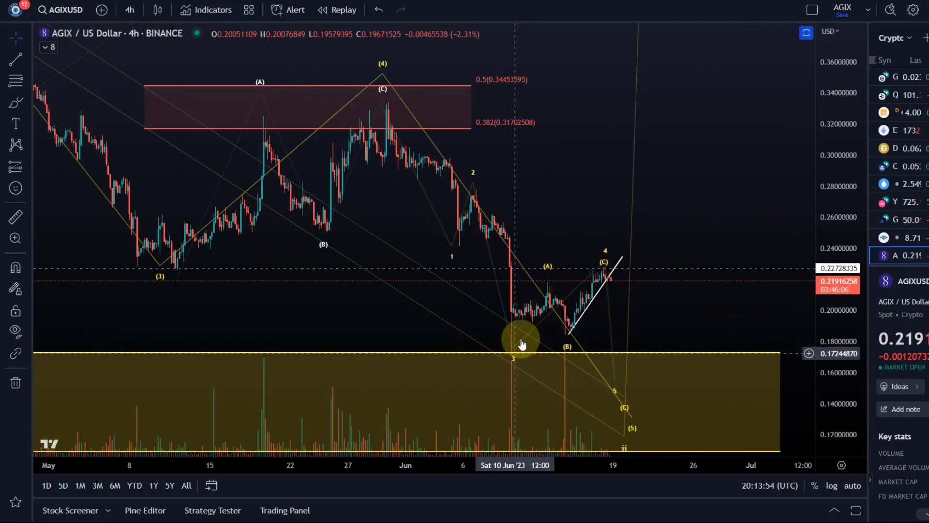
# Deselect the white wedge trend line and inspect the June wedge candles and the lower support zone.
pyautogui.click(569, 335)
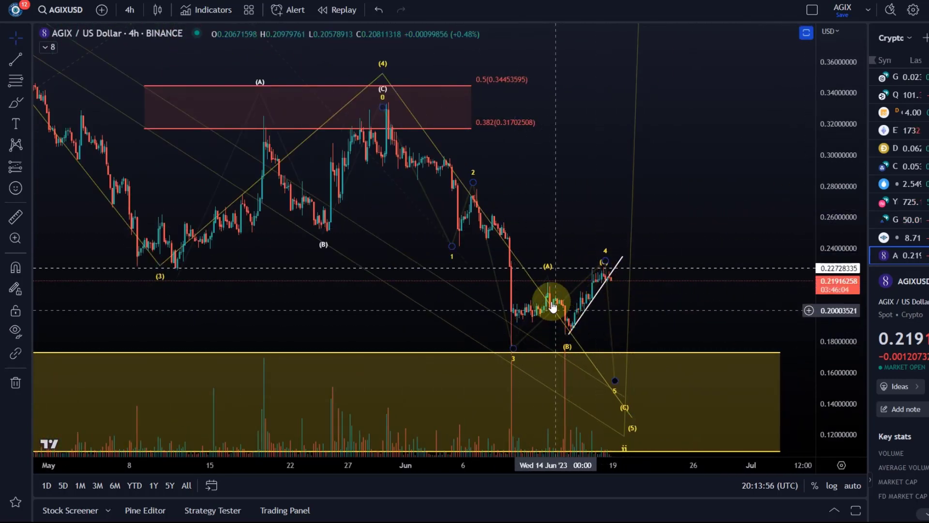
pyautogui.scroll(2, 604, 241)
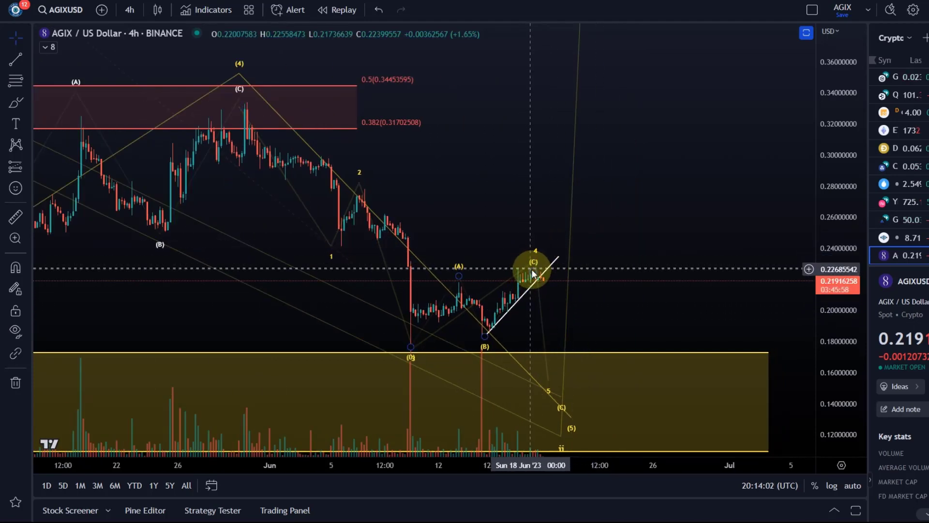
pyautogui.scroll(-2, 531, 271)
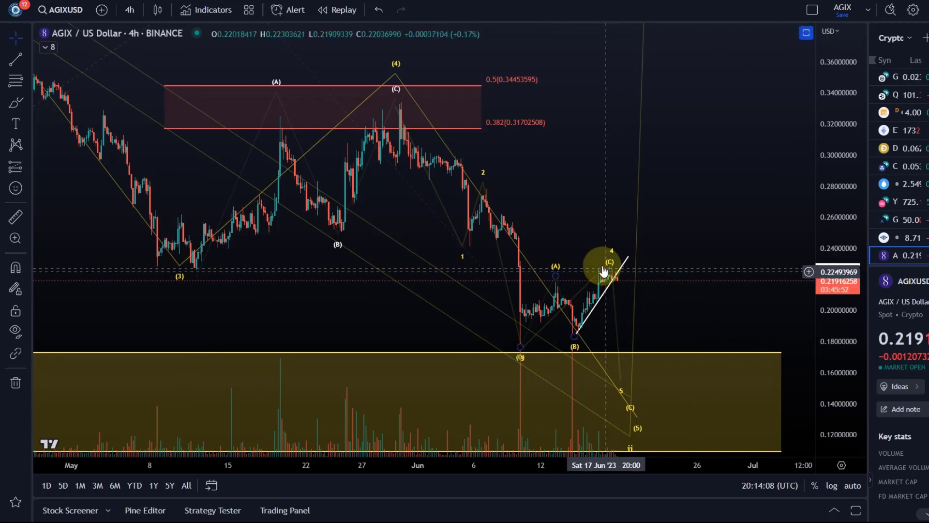
pyautogui.scroll(2, 609, 272)
pyautogui.moveTo(820, 349); pyautogui.dragTo(611, 216)
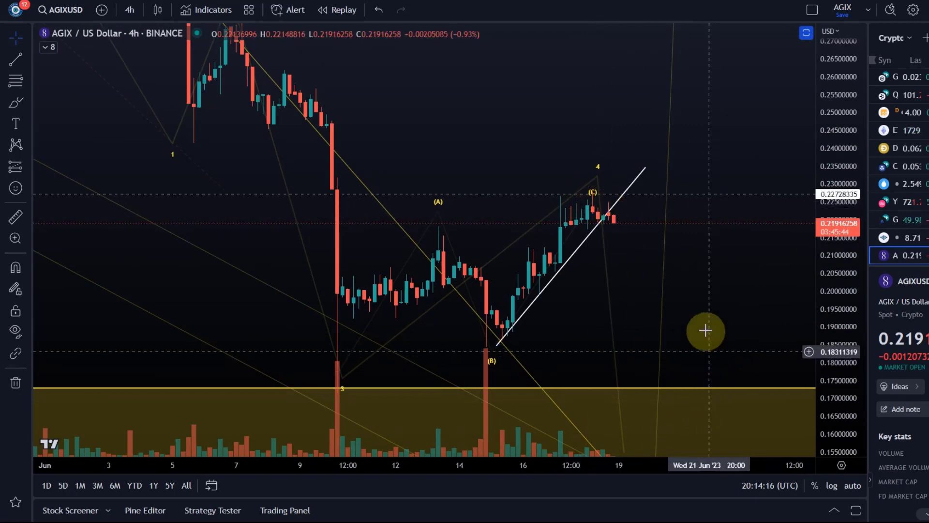
pyautogui.moveTo(692, 452); pyautogui.dragTo(639, 249)
pyautogui.moveTo(573, 126); pyautogui.dragTo(662, 240)
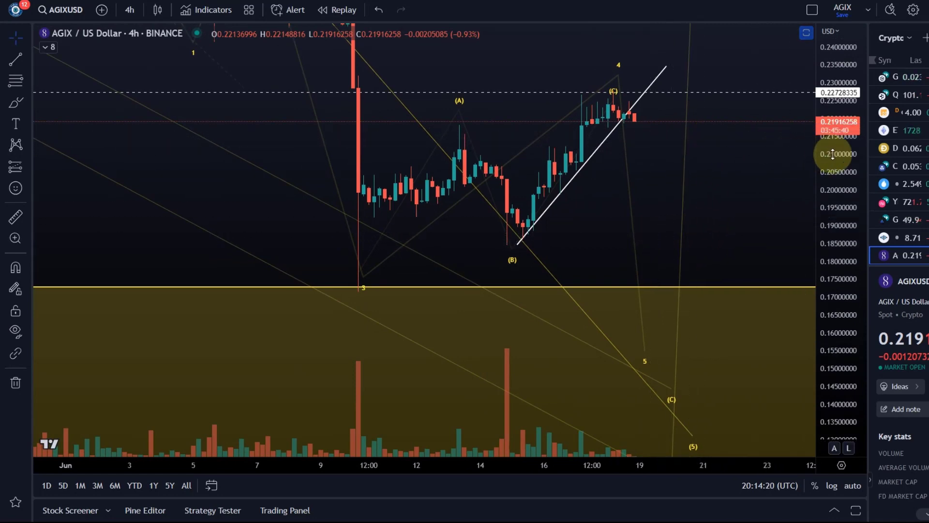
# Zoom out until the chart spans November to June with the 0.786–0.887 zone below.
pyautogui.scroll(-3, 789, 303)
pyautogui.scroll(-5, 743, 271)
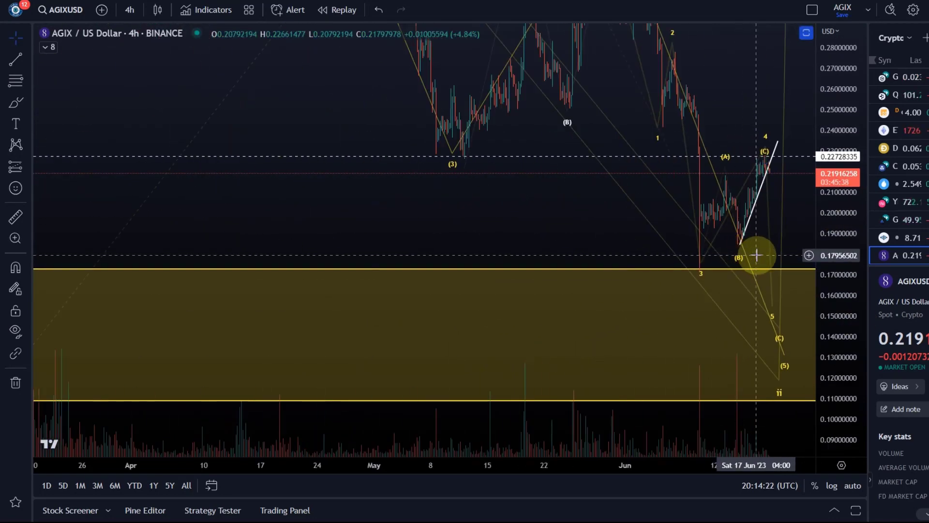
pyautogui.scroll(5, 739, 248)
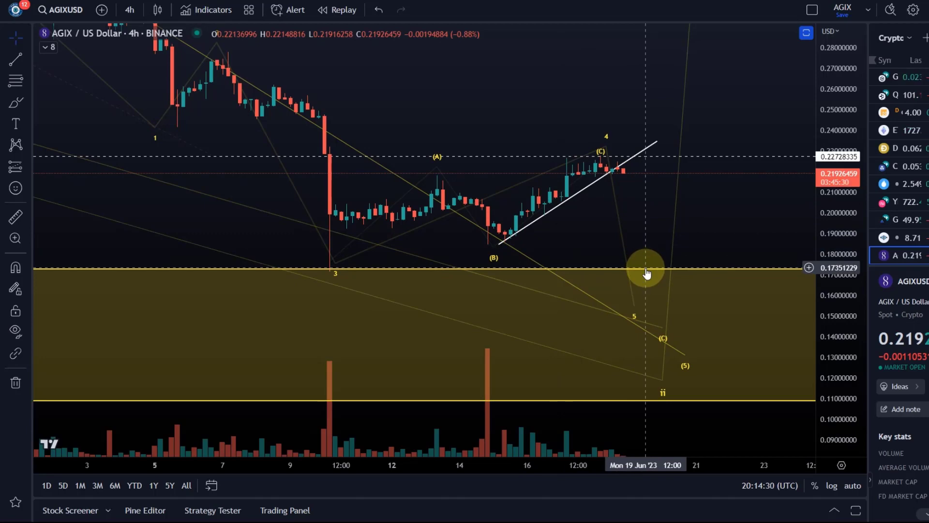
pyautogui.scroll(-10, 649, 272)
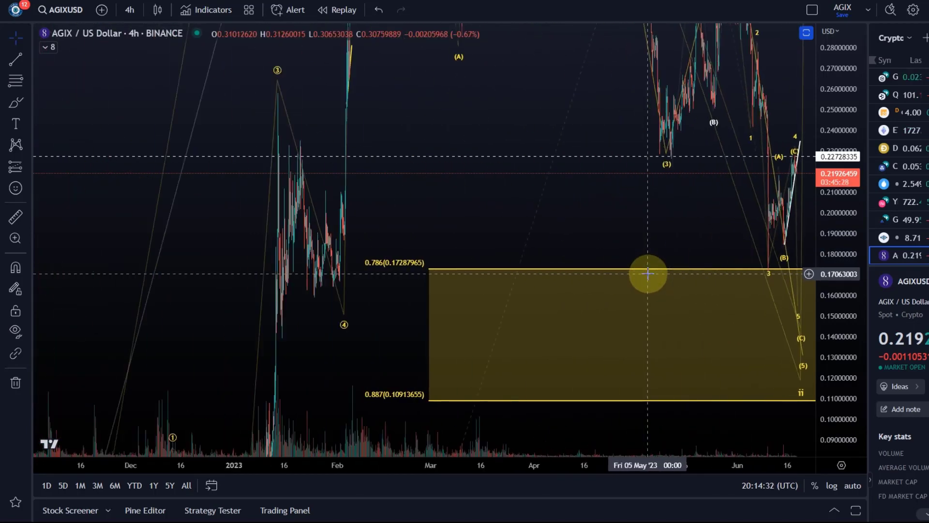
# Compress the price scale and zoom out to show September 2022–September 2023 with the full wave count.
pyautogui.moveTo(619, 314); pyautogui.dragTo(481, 284)
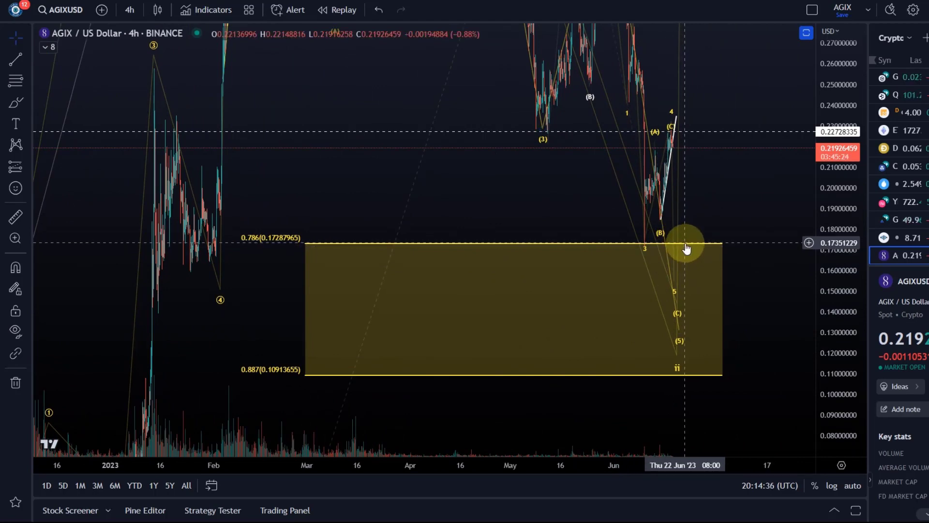
pyautogui.moveTo(818, 139); pyautogui.dragTo(813, 378)
pyautogui.moveTo(753, 375); pyautogui.dragTo(732, 357)
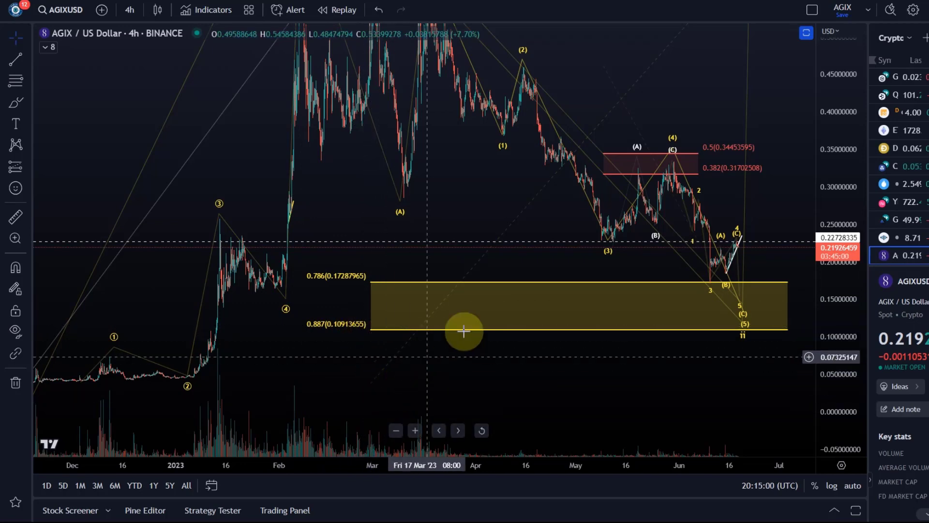
pyautogui.scroll(-5, 487, 325)
pyautogui.moveTo(636, 356); pyautogui.dragTo(504, 405)
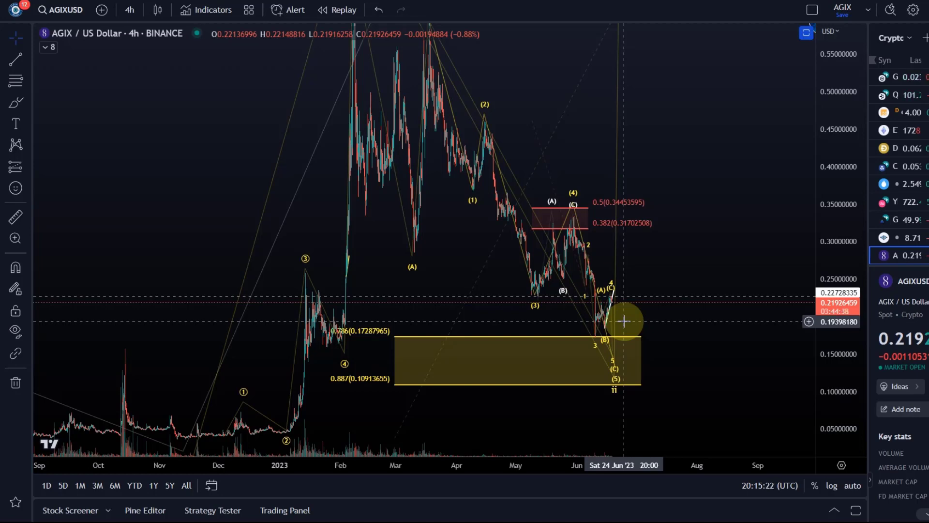
# Zoom into a tight close-up of the June candles and white rising wedge near the (C) and 4 labels.
pyautogui.scroll(5, 546, 321)
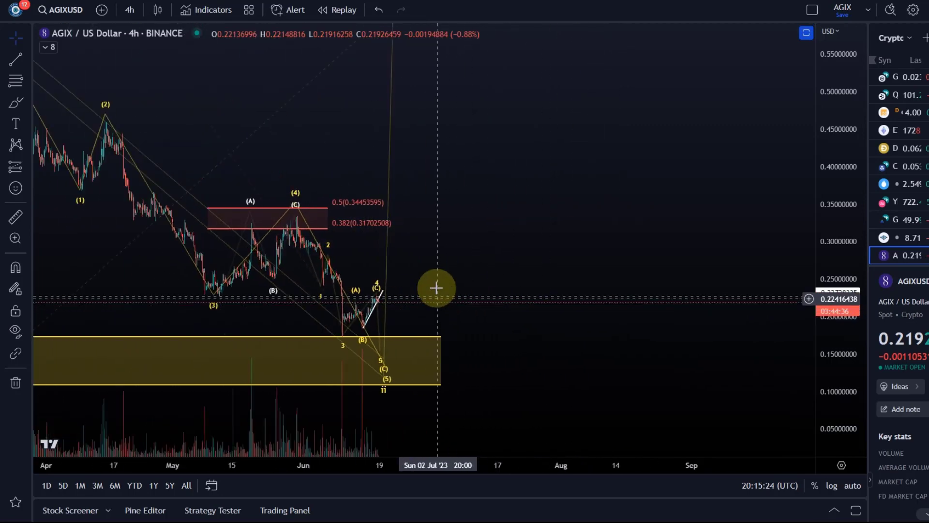
pyautogui.moveTo(465, 237); pyautogui.dragTo(689, 214)
pyautogui.scroll(3, 705, 220)
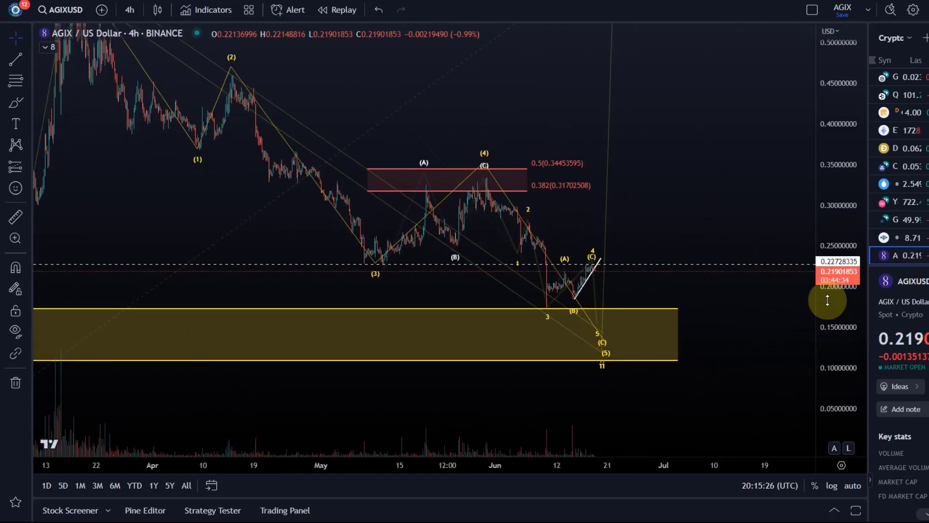
pyautogui.moveTo(832, 328); pyautogui.dragTo(901, 86)
pyautogui.scroll(3, 684, 226)
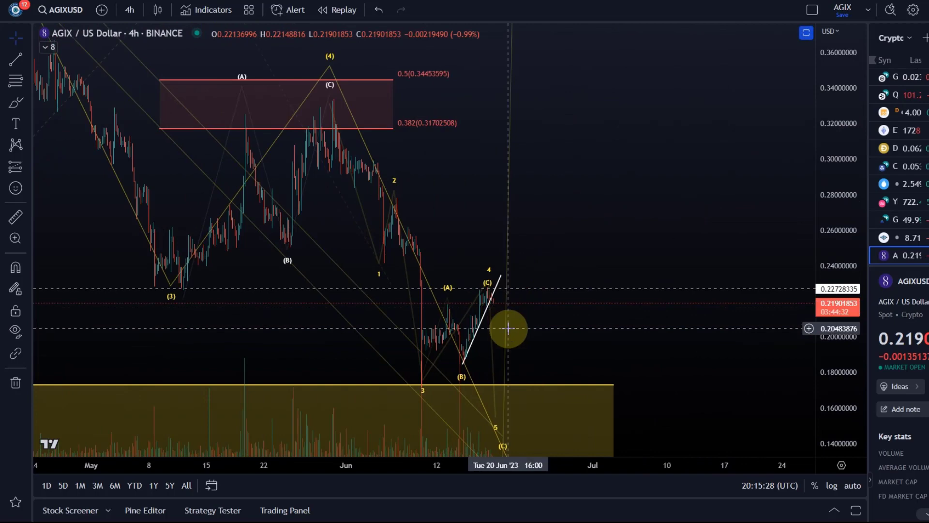
pyautogui.moveTo(508, 328); pyautogui.dragTo(698, 345)
pyautogui.scroll(3, 699, 345)
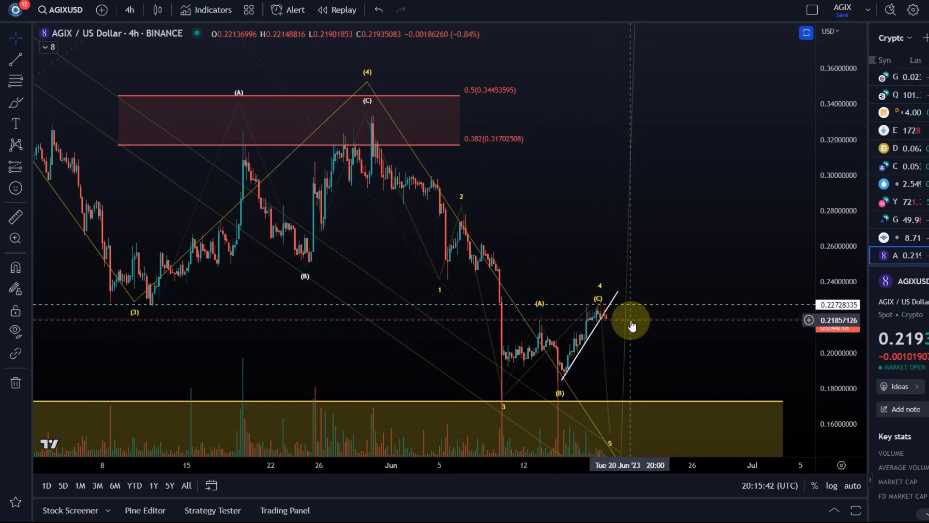
pyautogui.moveTo(828, 379); pyautogui.dragTo(720, 118)
pyautogui.scroll(3, 450, 307)
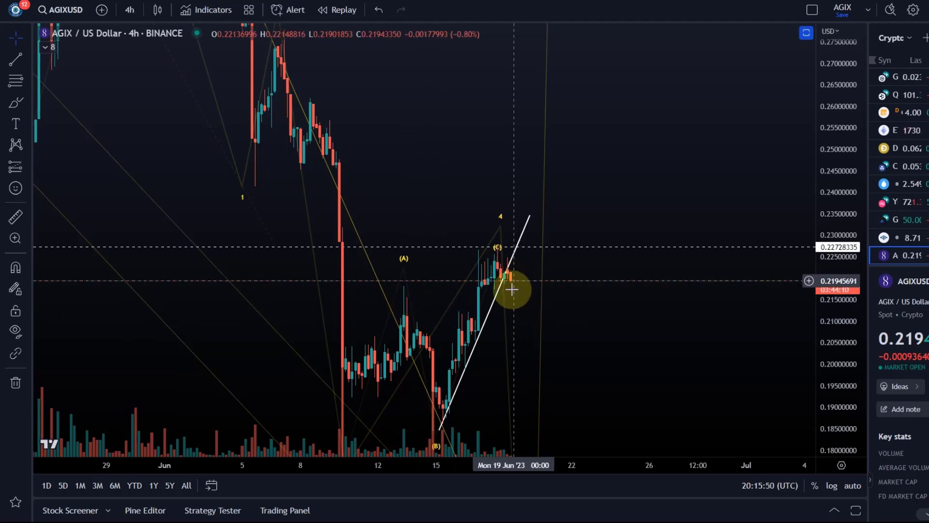
pyautogui.moveTo(540, 304); pyautogui.dragTo(506, 221)
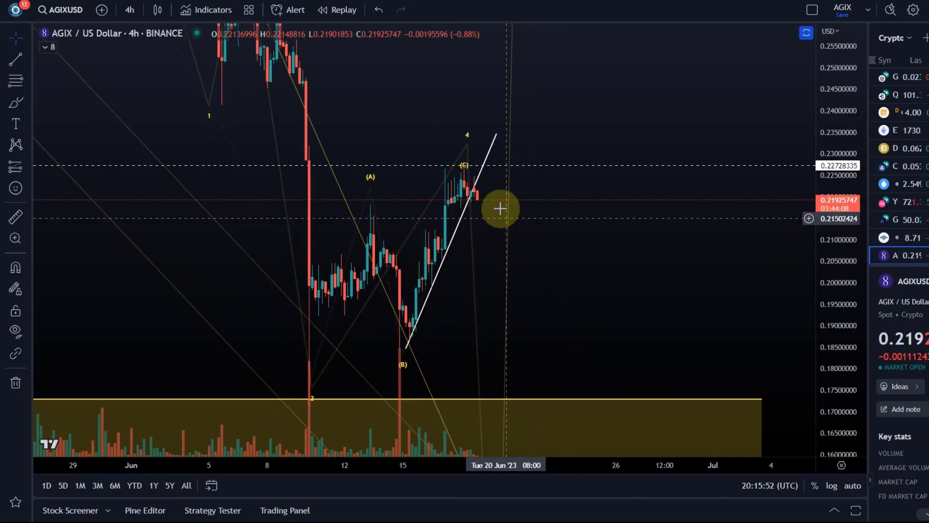